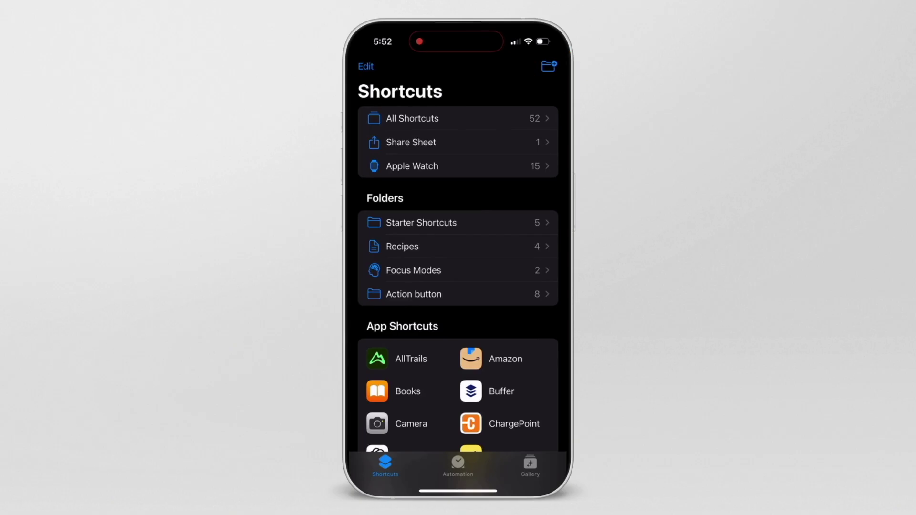
Create a shortcut folder named 'EV shortcut' and open it
click(548, 66)
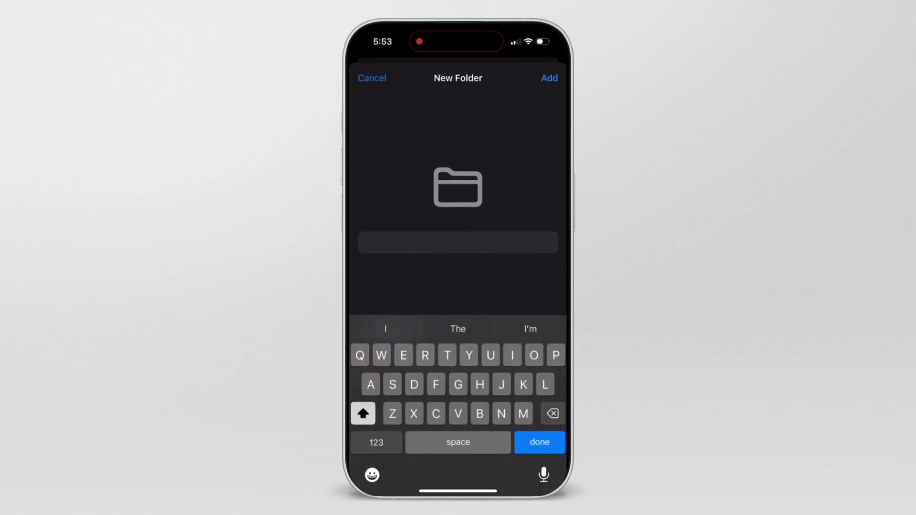
text(EV f)
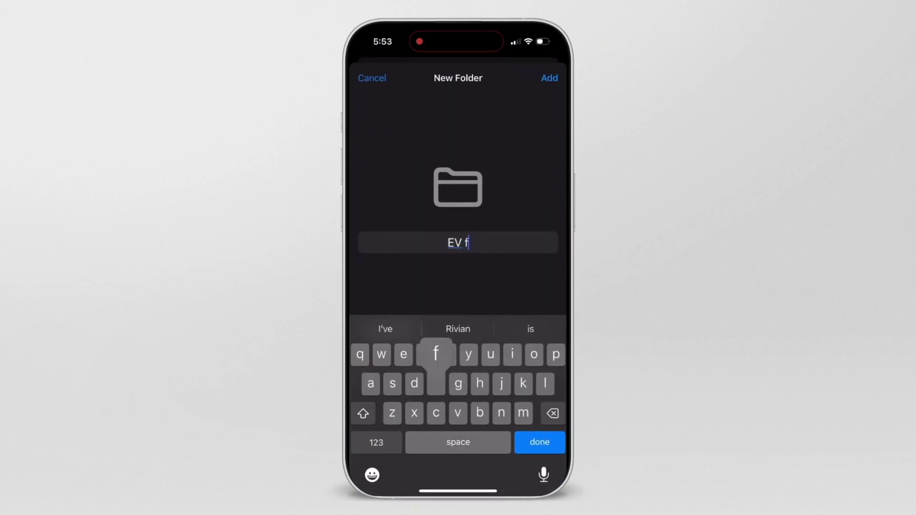
key(BackSpace)
text(shirtcu)
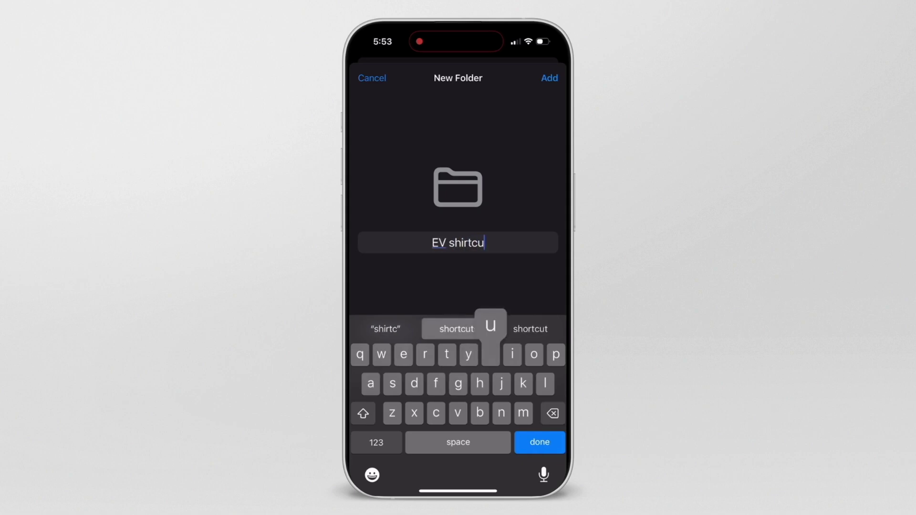
key(BackSpace)
key(BackSpace)
key(BackSpace)
key(BackSpace)
key(BackSpace)
text(ortcut)
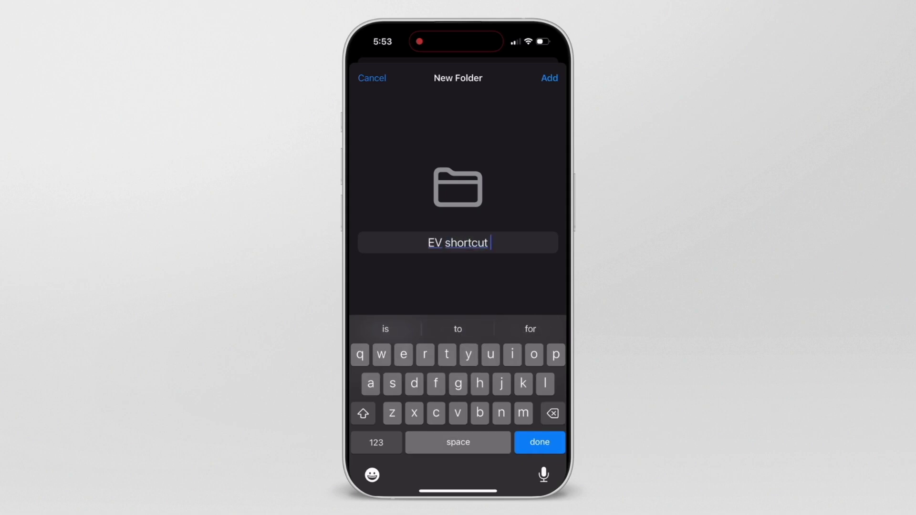
click(549, 77)
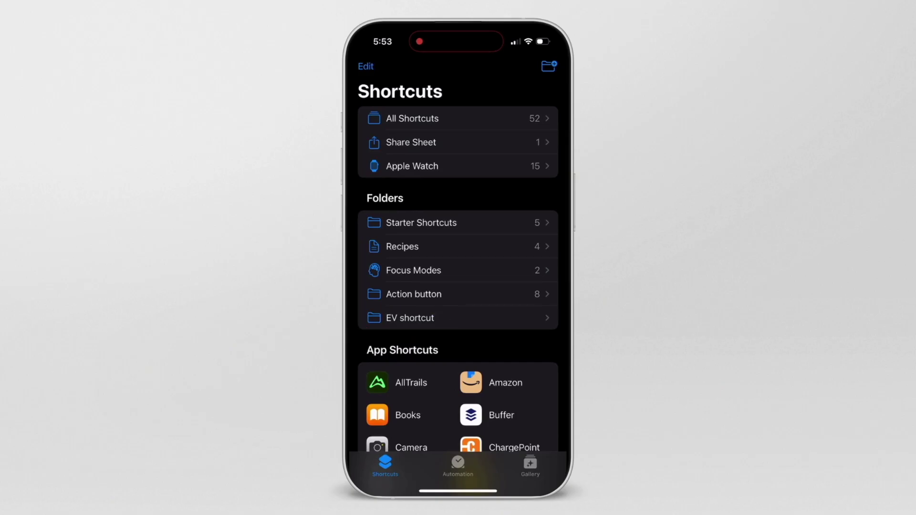
click(409, 318)
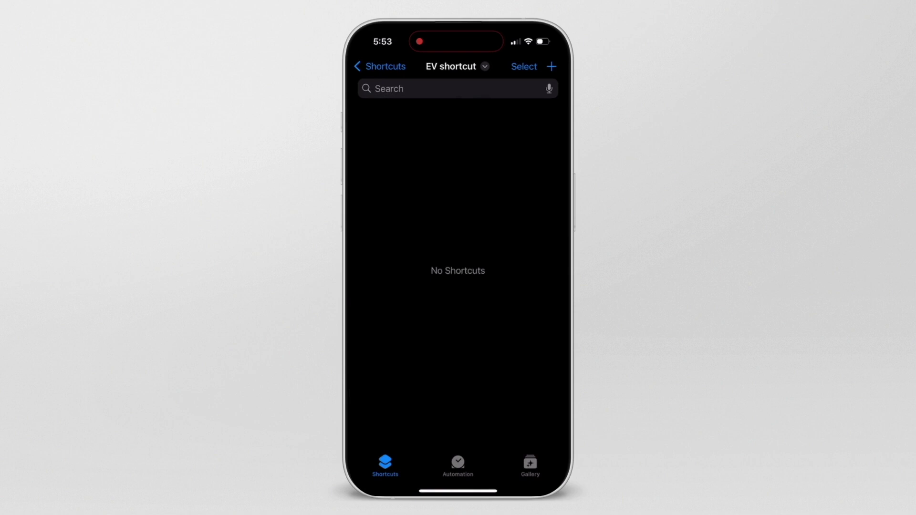
Start a new shortcut and browse all actions offered by the Rivian app
click(551, 66)
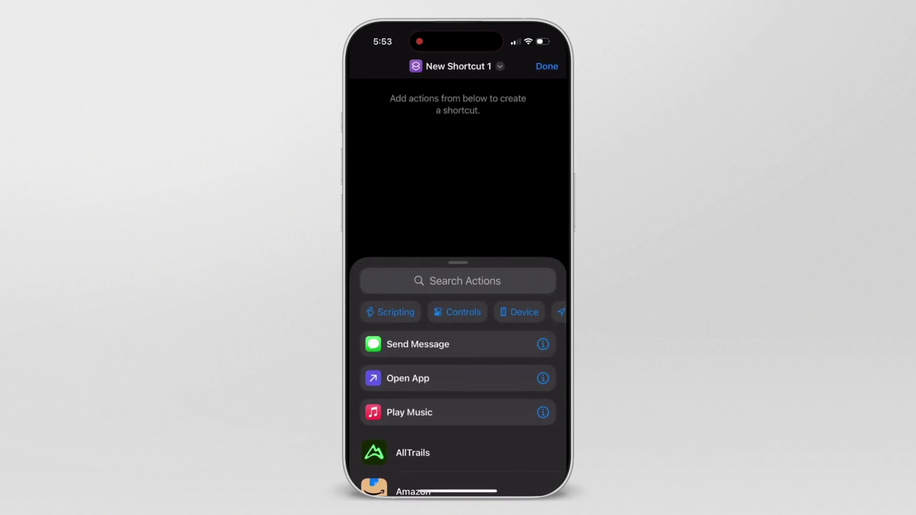
click(458, 281)
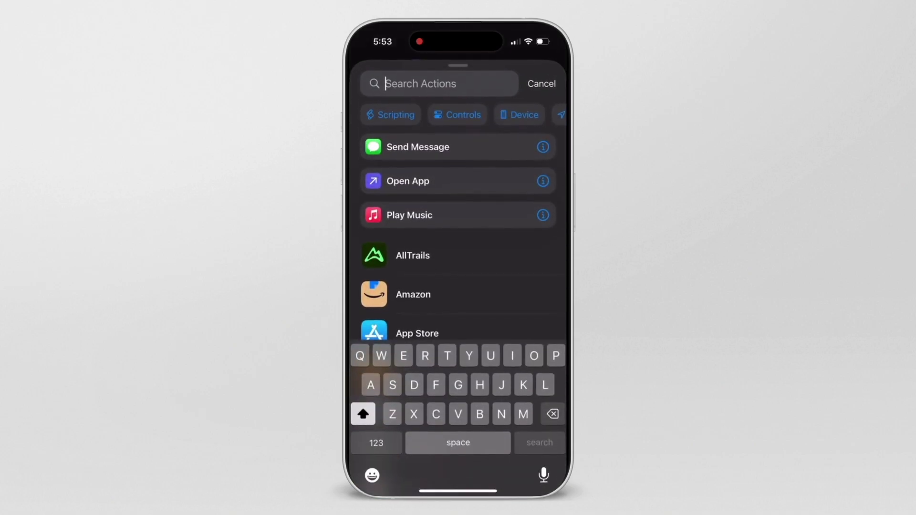
text(R)
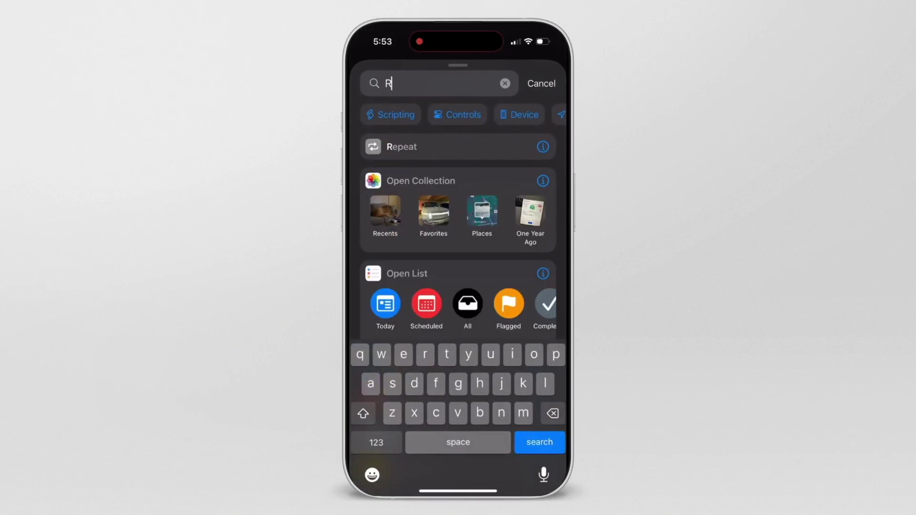
text(ivian)
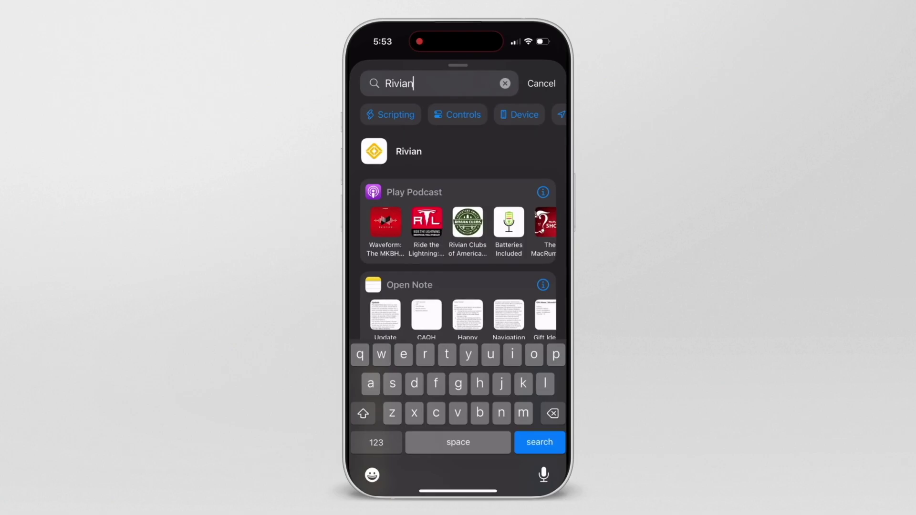
click(408, 152)
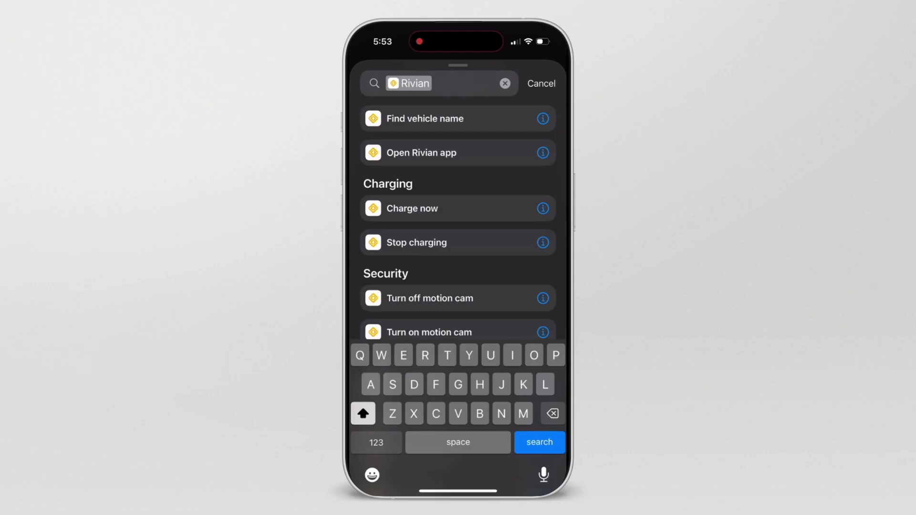
drag(458, 248, 458, 296)
scroll(457, 286, down, 2)
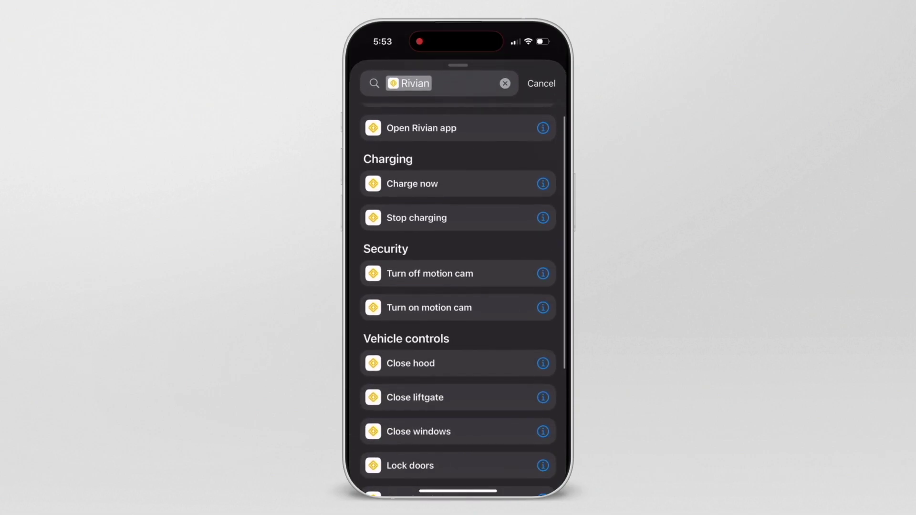
scroll(458, 286, down, 1)
scroll(458, 286, up, 1)
scroll(457, 286, down, 2)
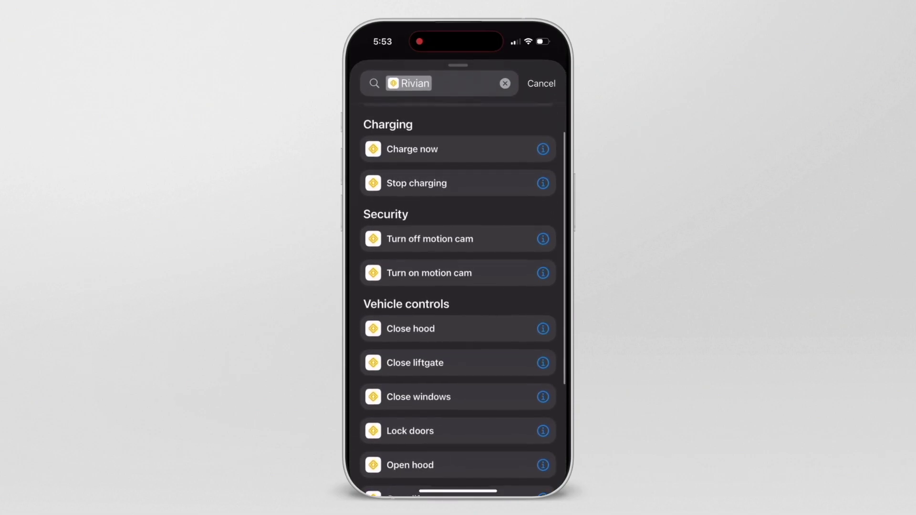
scroll(458, 286, down, 2)
scroll(457, 286, down, 1)
scroll(458, 286, down, 1)
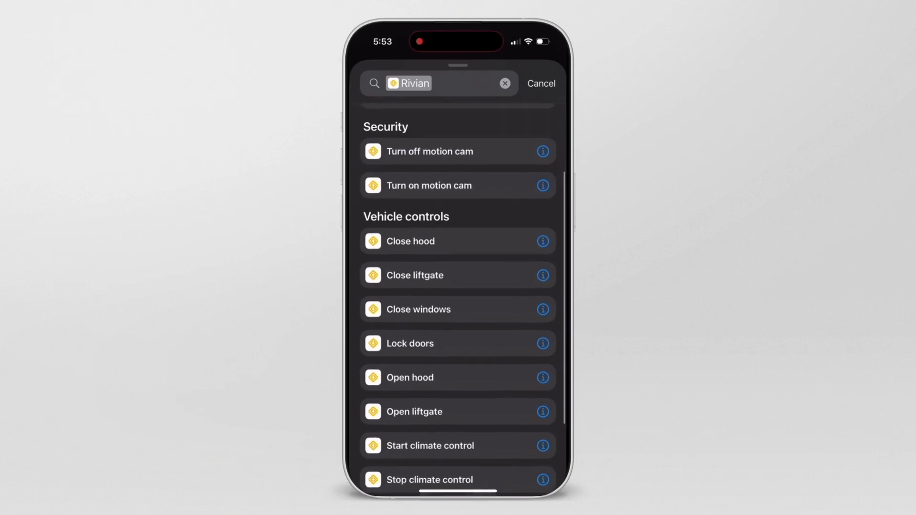
scroll(457, 286, down, 4)
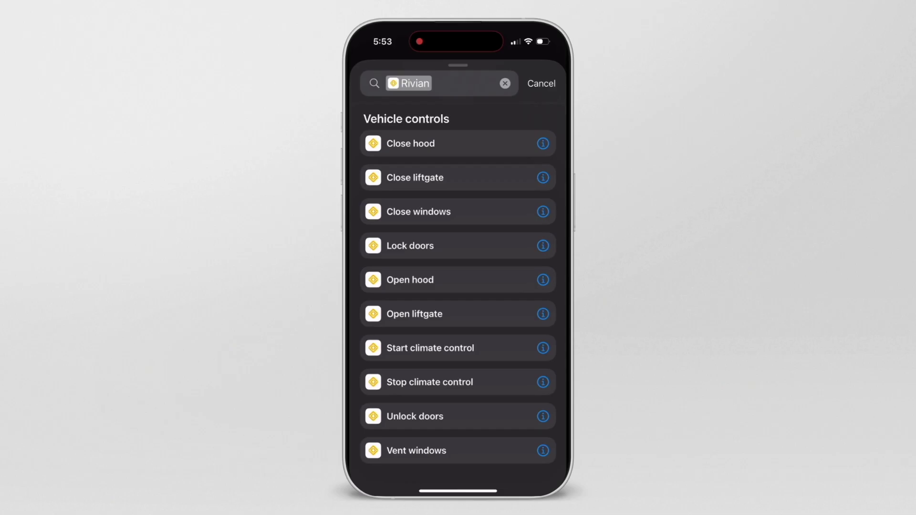
Add Rivian's Unlock doors action for the vehicle and save it as 'Unlock doors 2'
click(415, 416)
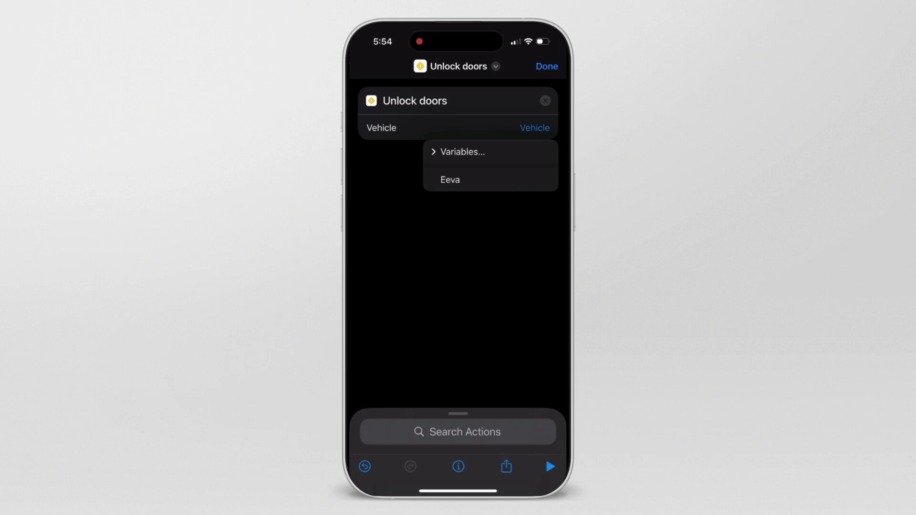
click(449, 179)
click(546, 66)
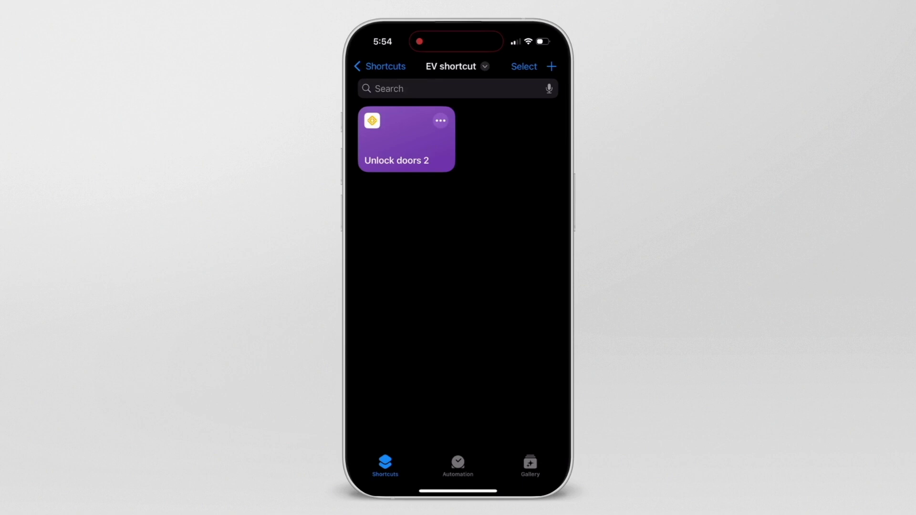
Build a new shortcut with the Rivian Open hood action set to the vehicle
click(551, 67)
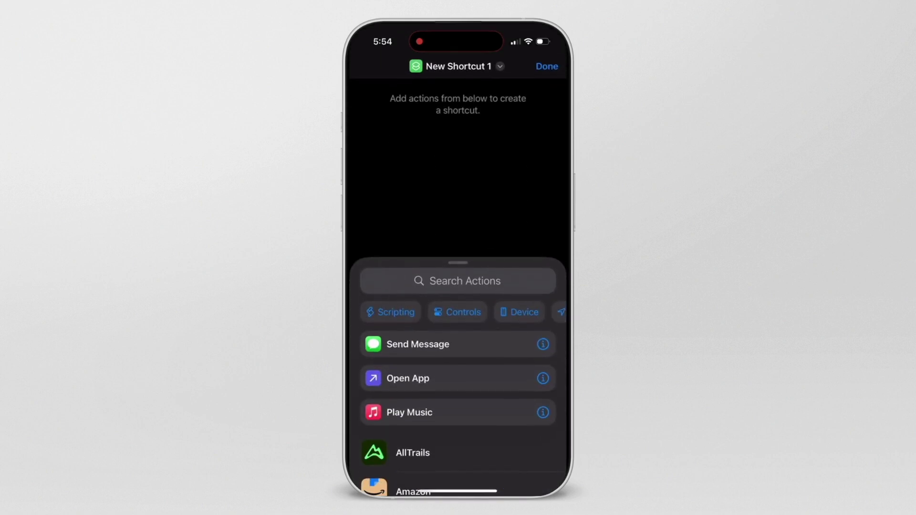
click(457, 281)
text(R)
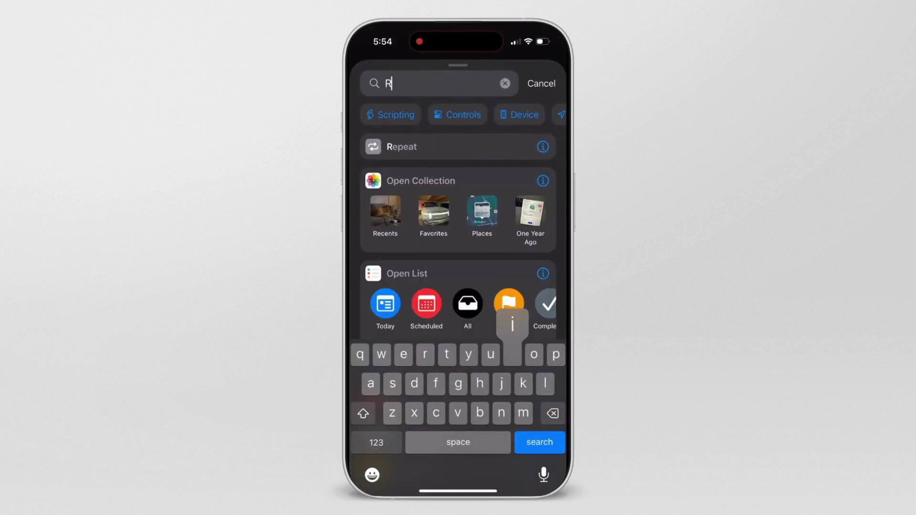
text(ivian)
click(408, 151)
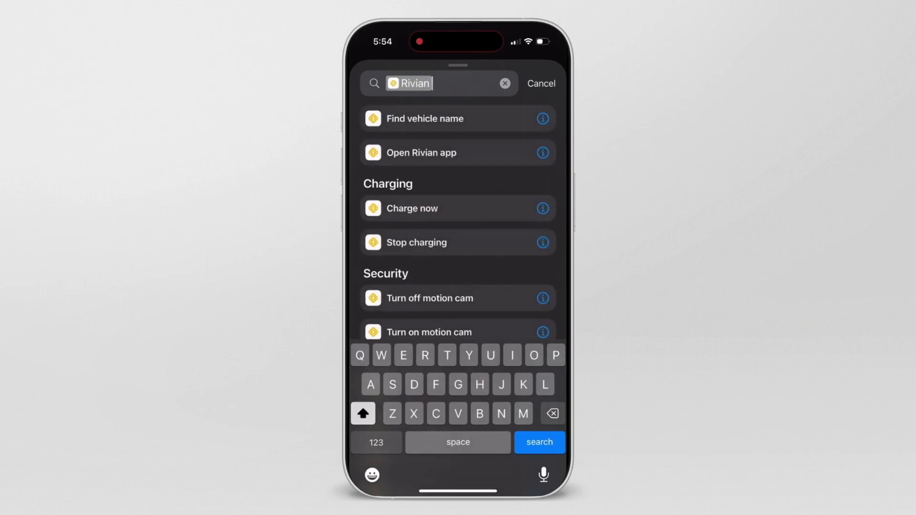
scroll(458, 286, down, 5)
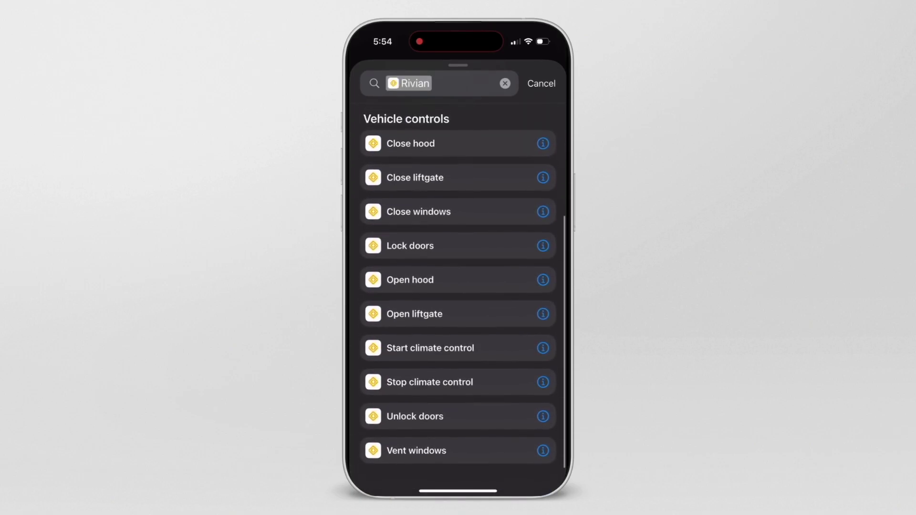
click(410, 280)
click(535, 127)
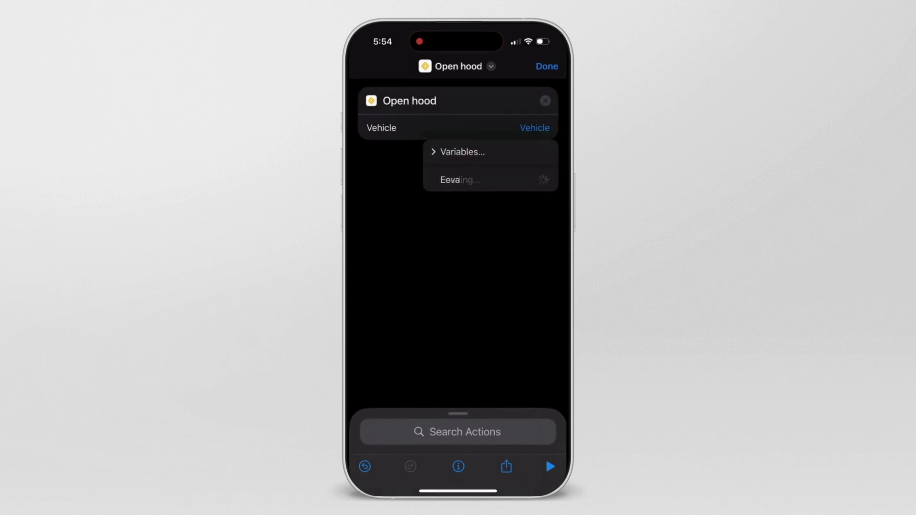
click(457, 180)
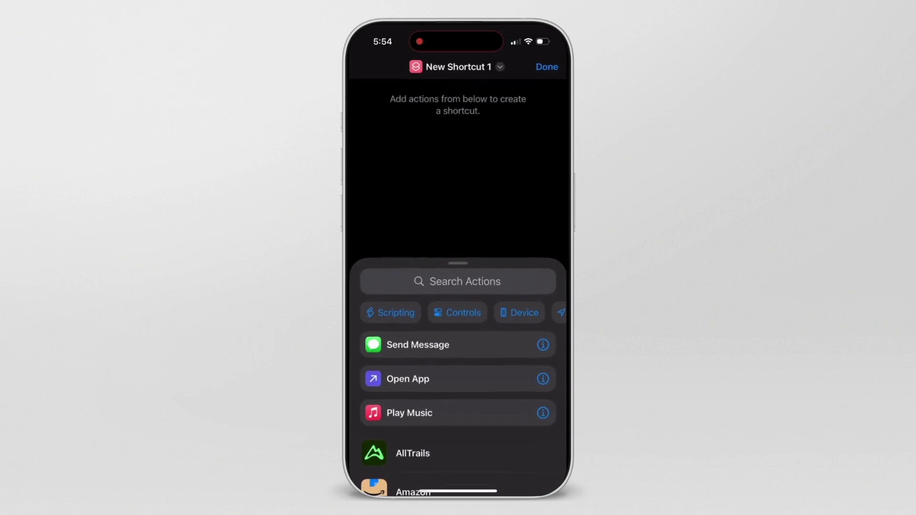
Build a Rivian Lock doors shortcut for the vehicle, save it, and run 'Lock doors 1'
click(458, 281)
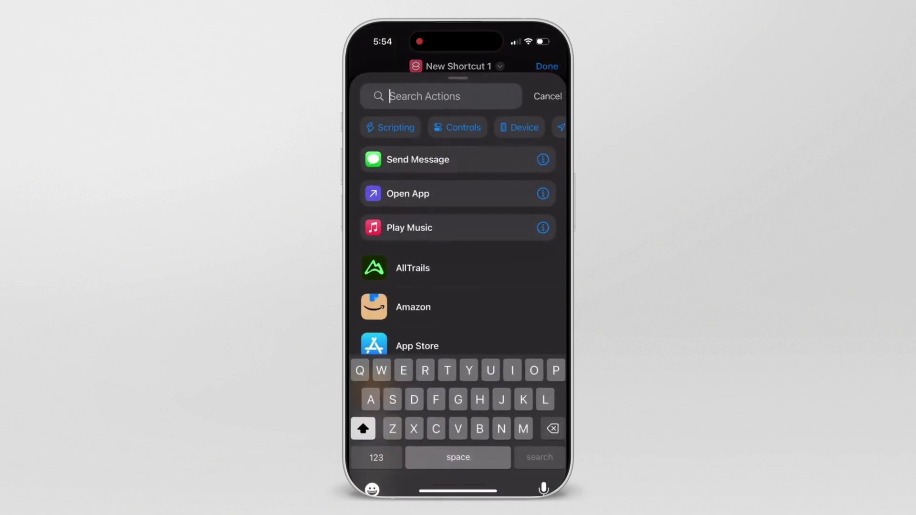
text(Rivian)
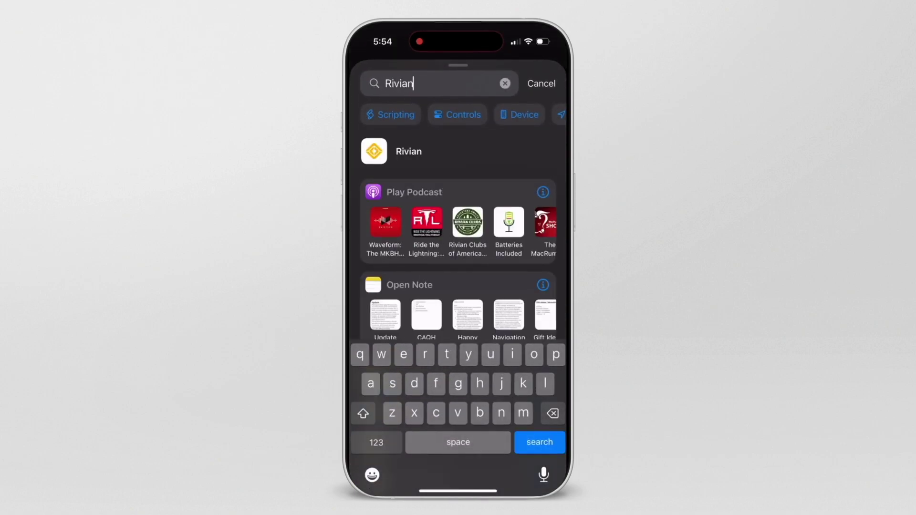
click(408, 152)
scroll(458, 286, down, 5)
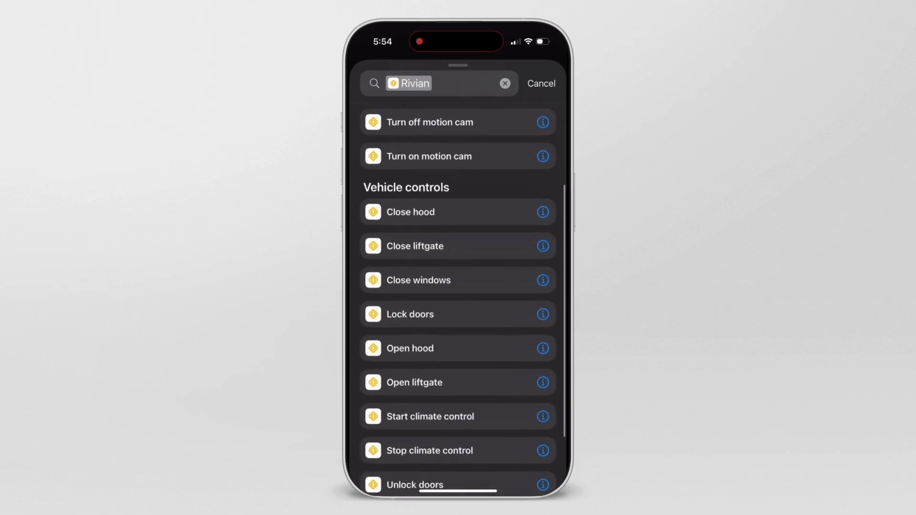
click(410, 244)
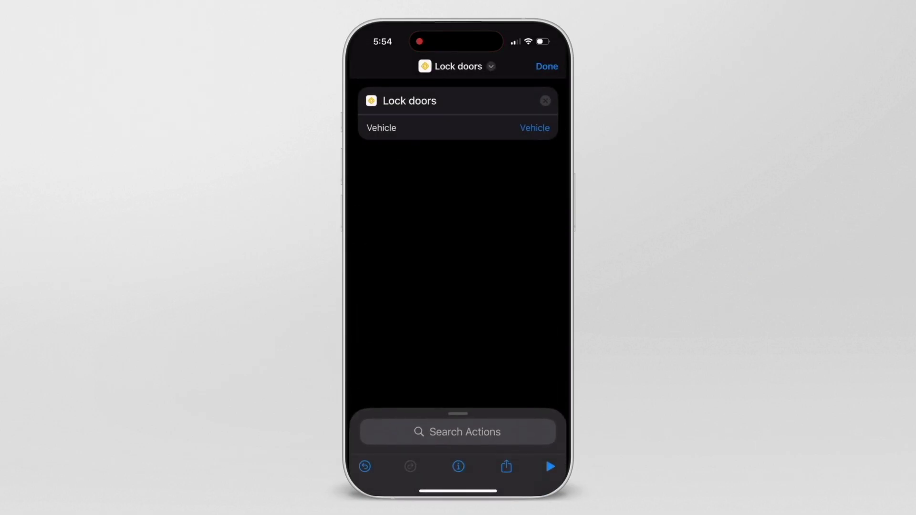
click(534, 127)
click(448, 178)
click(546, 66)
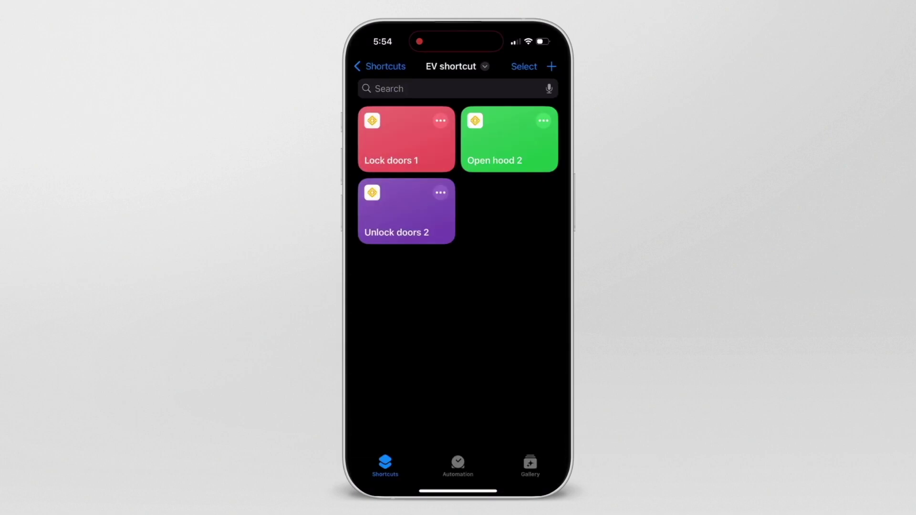
click(406, 140)
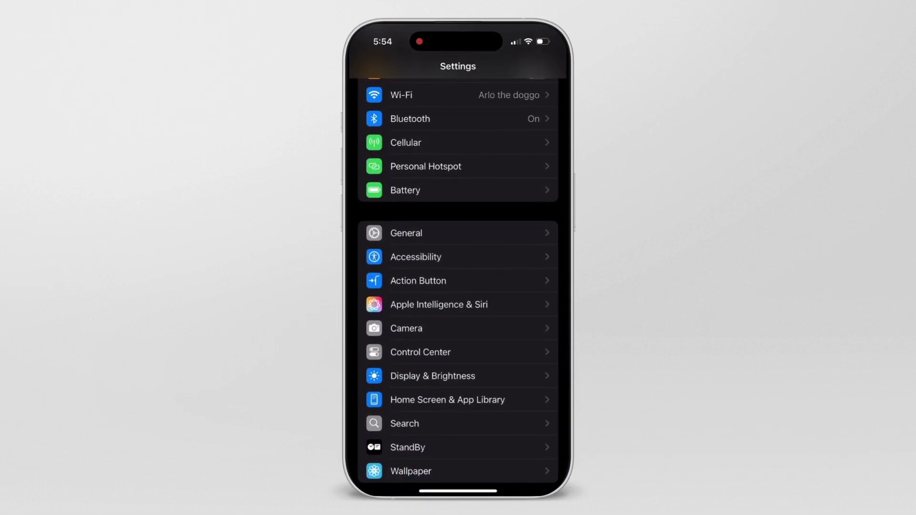
In Settings, open Action Button and swipe its function carousel to Shortcut
scroll(458, 286, up, 3)
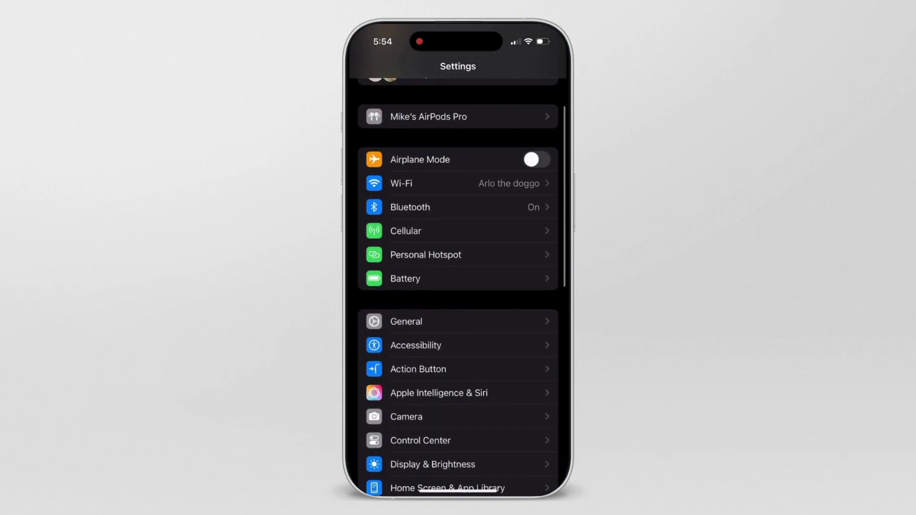
scroll(458, 279, down, 2)
click(418, 321)
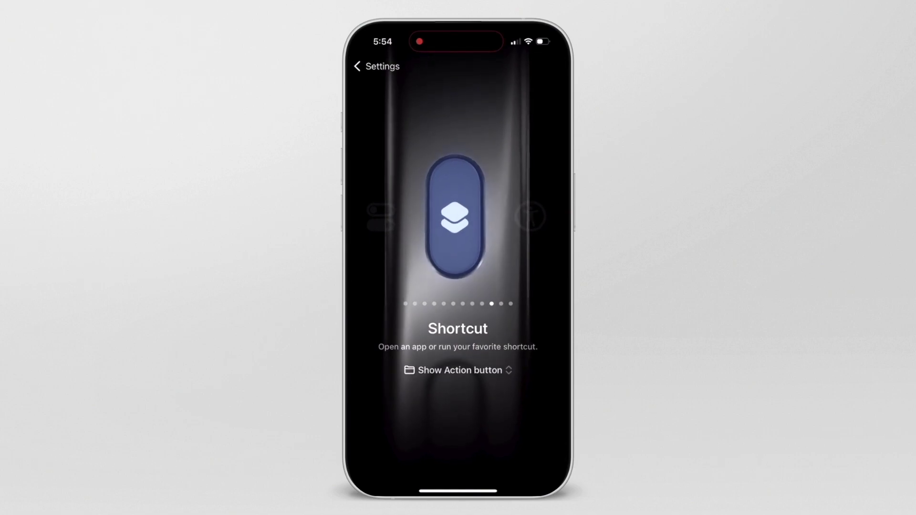
mouse_move(392, 215)
mouse_down()
mouse_move(524, 215)
mouse_move(391, 214)
mouse_up()
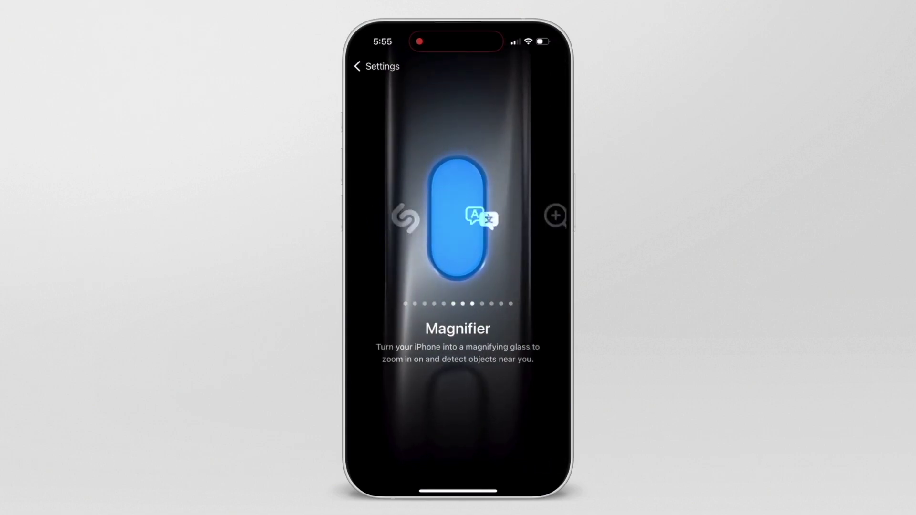
drag(525, 215, 391, 214)
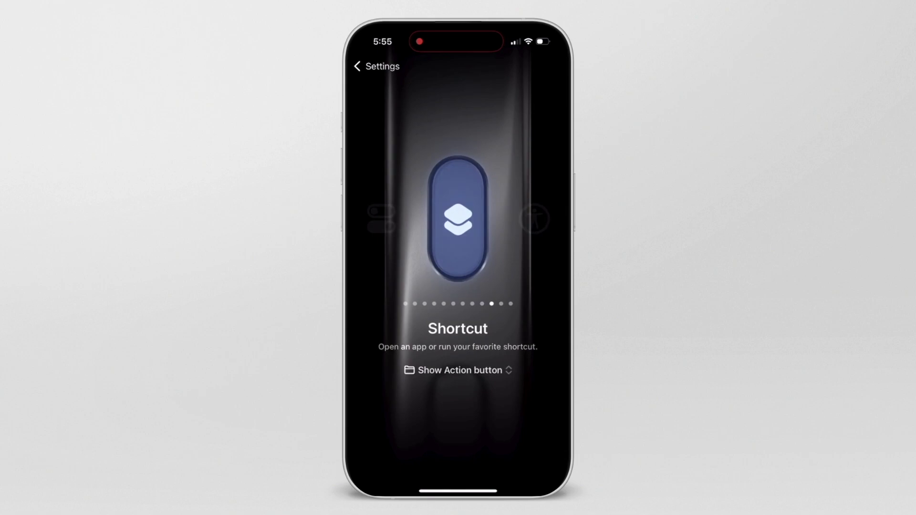
drag(457, 215, 450, 215)
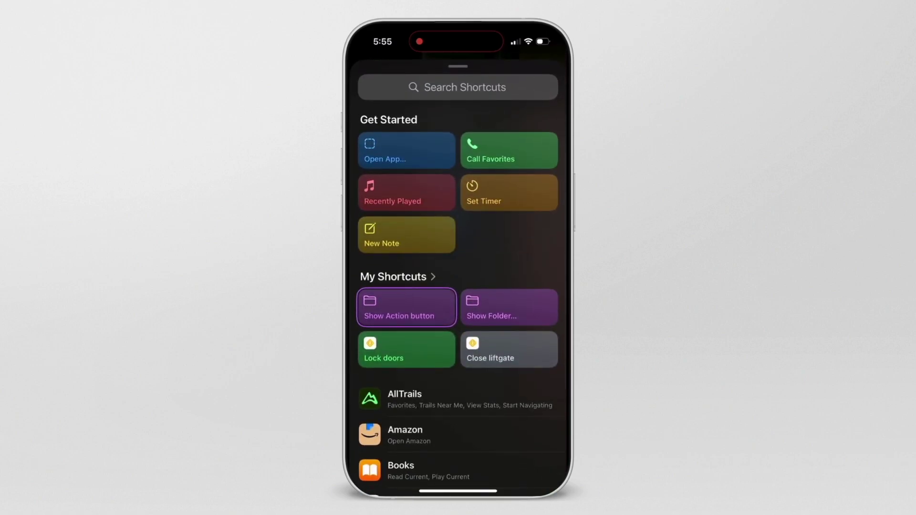
Assign the Action button to Show Folder using the 'EV shortcut' folder
scroll(457, 286, down, 2)
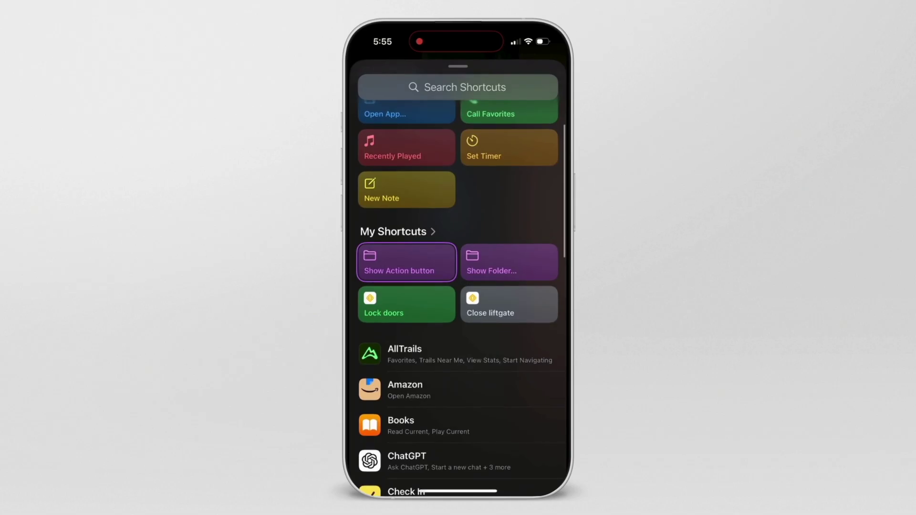
scroll(457, 286, up, 2)
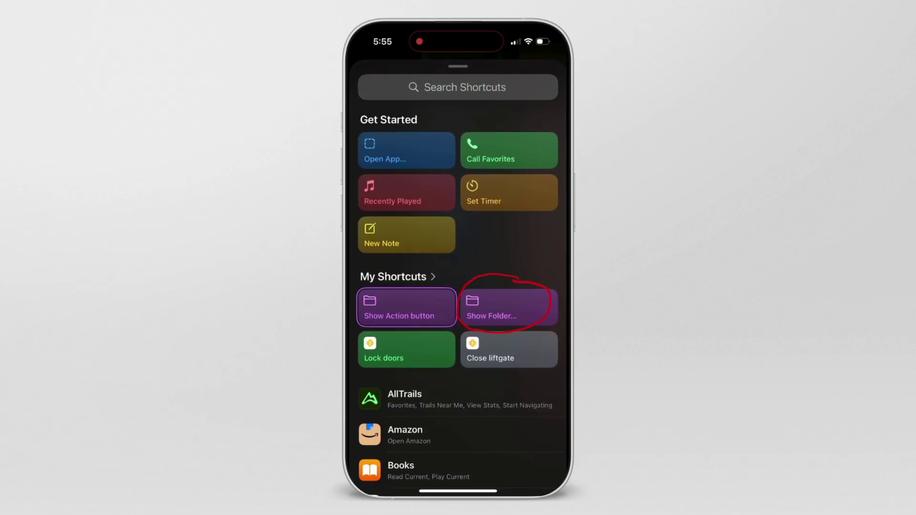
click(509, 308)
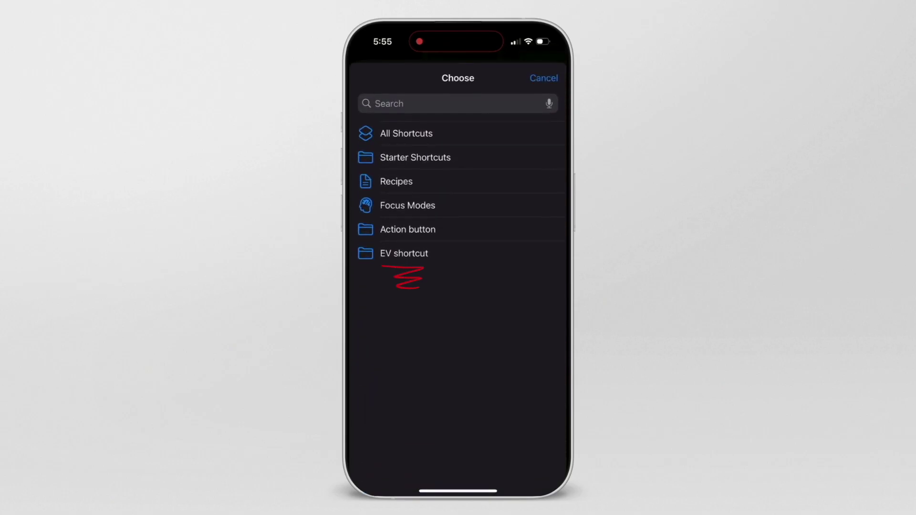
click(403, 253)
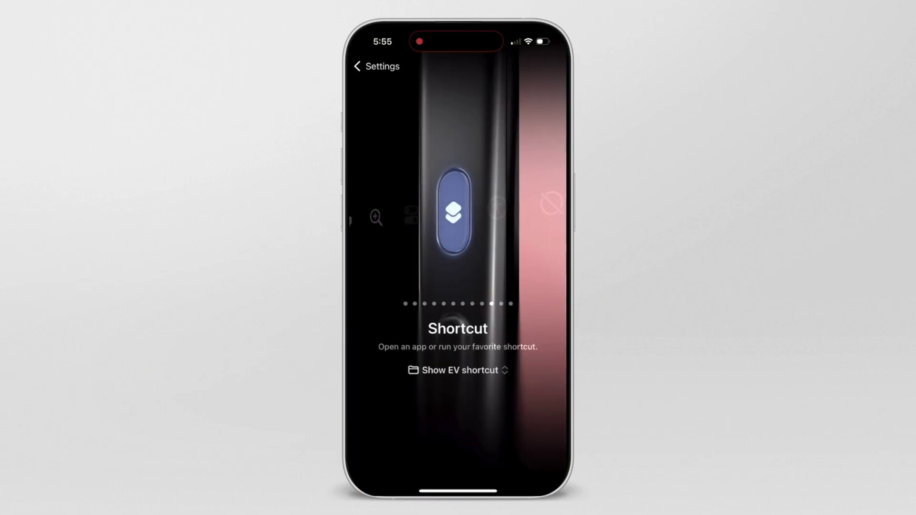
Swipe up from Settings back to the iOS home screen
drag(458, 490, 458, 334)
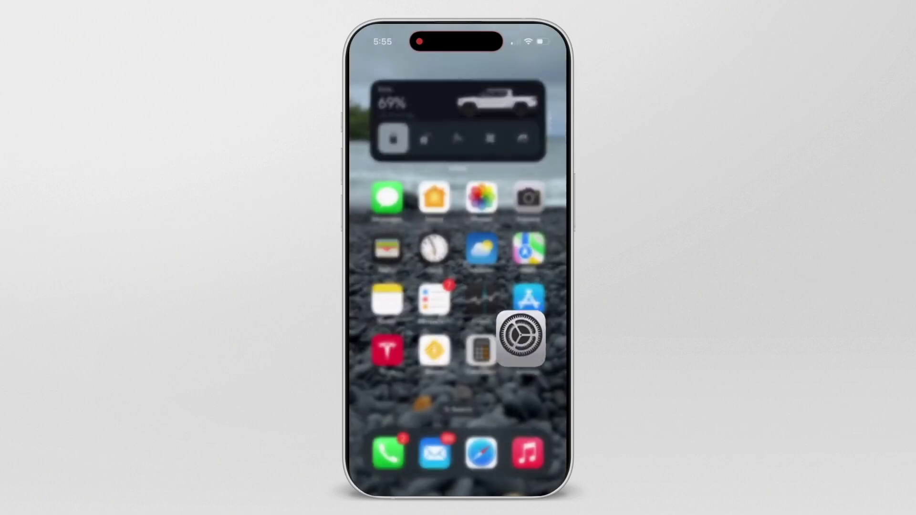